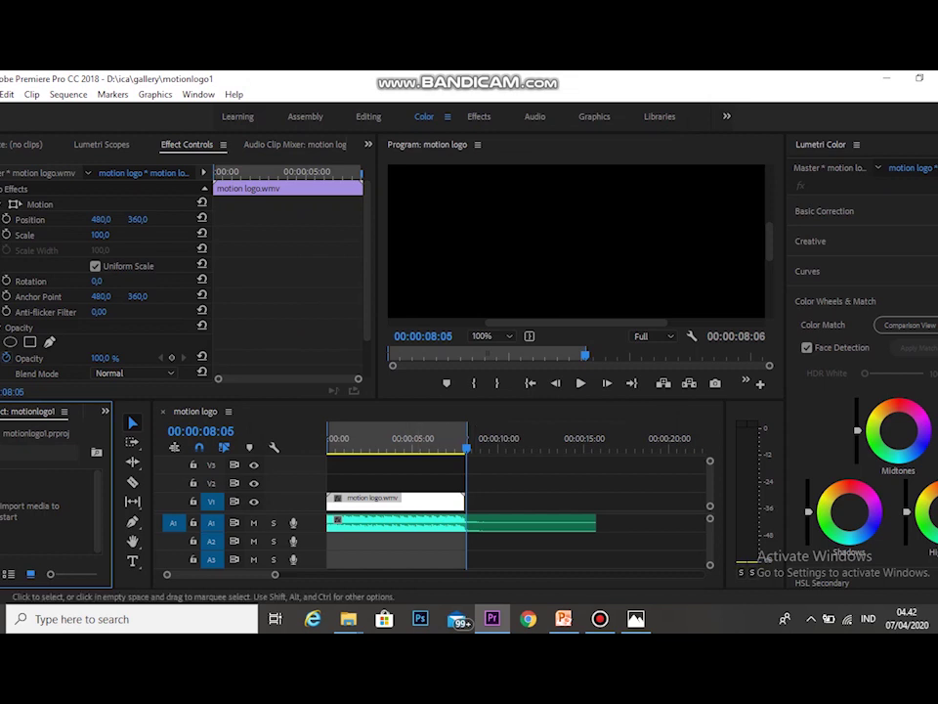
# - Clear the motion logo sequence of its music clip, its video clip and the marked range
pyautogui.click(416, 524)
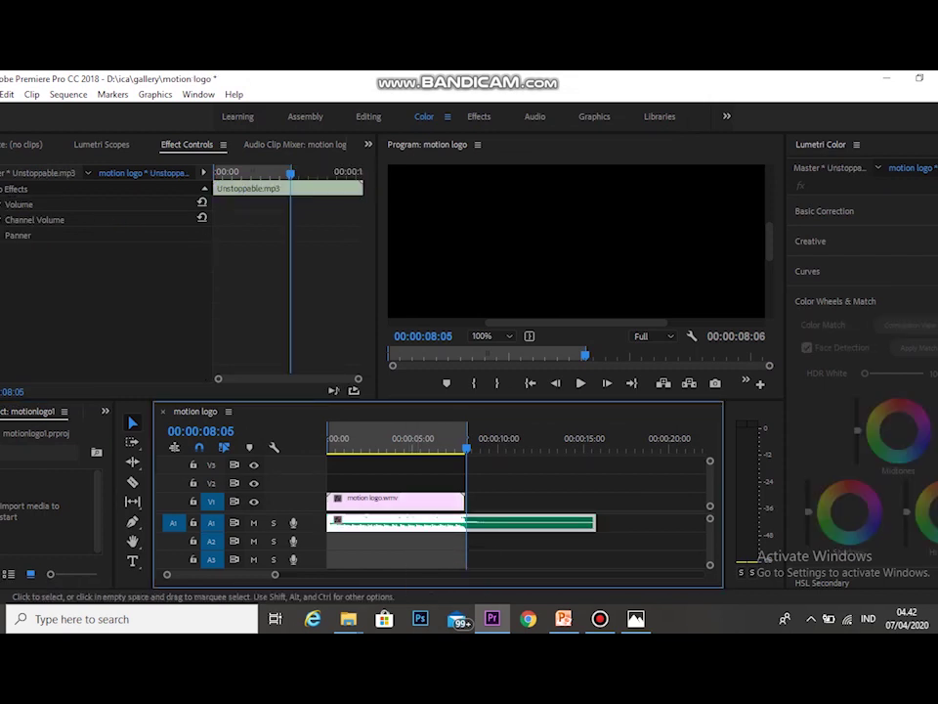
pyautogui.hotkey('ctrl', 'z')
pyautogui.hotkey('ctrl', 'z')
pyautogui.press('Delete')
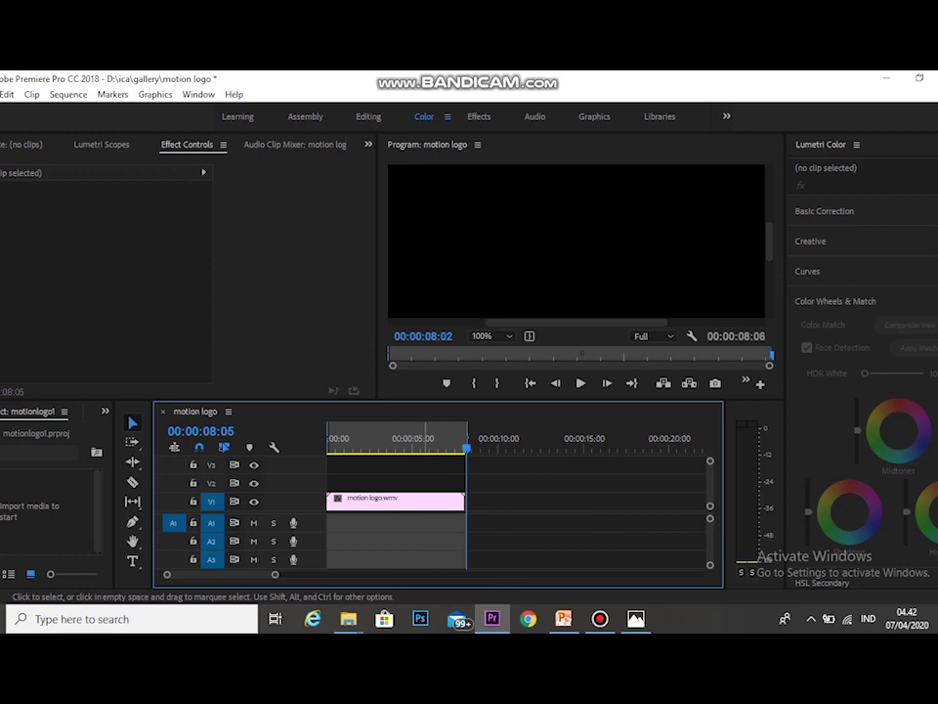
pyautogui.hotkey('ctrl', 'z')
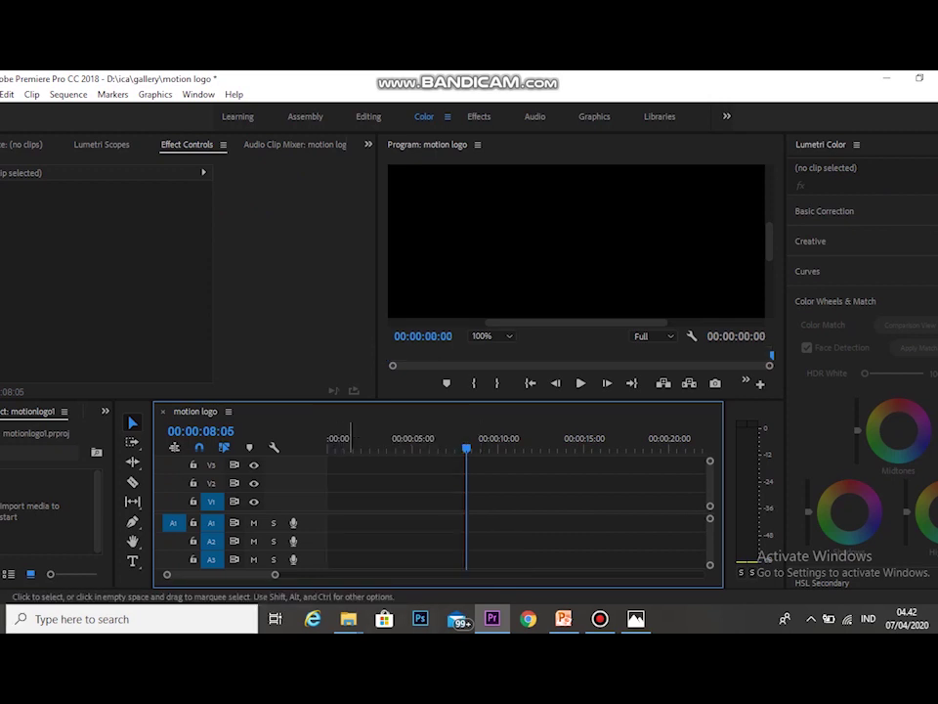
# - Bring the motion logo WMV video from the Documents folder onto video track V1 at the start of the sequence
pyautogui.moveTo(347, 619)
pyautogui.click(269, 547)
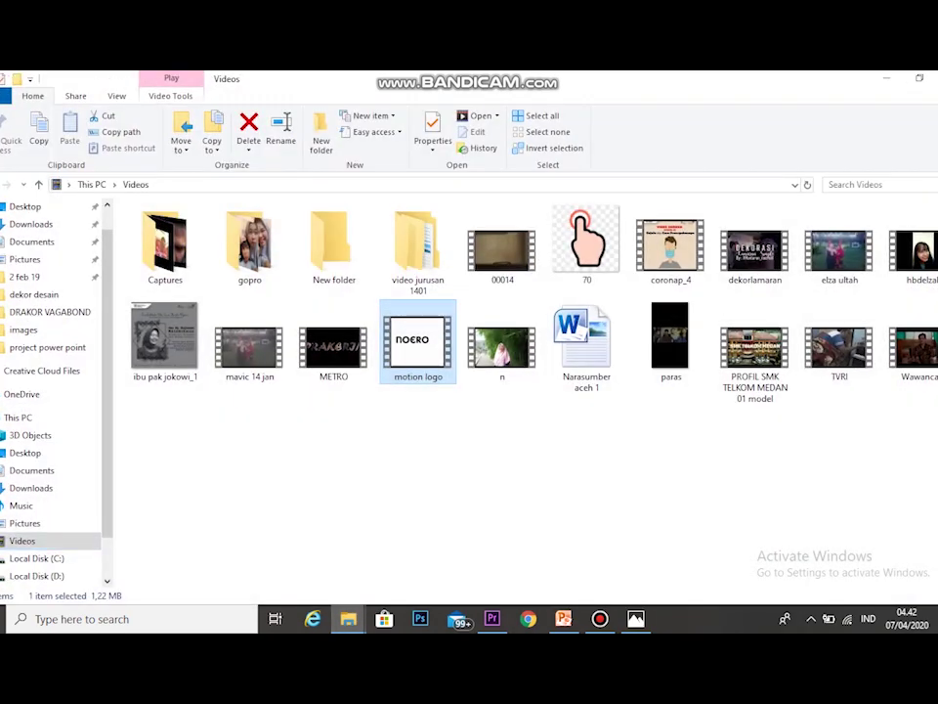
pyautogui.click(31, 471)
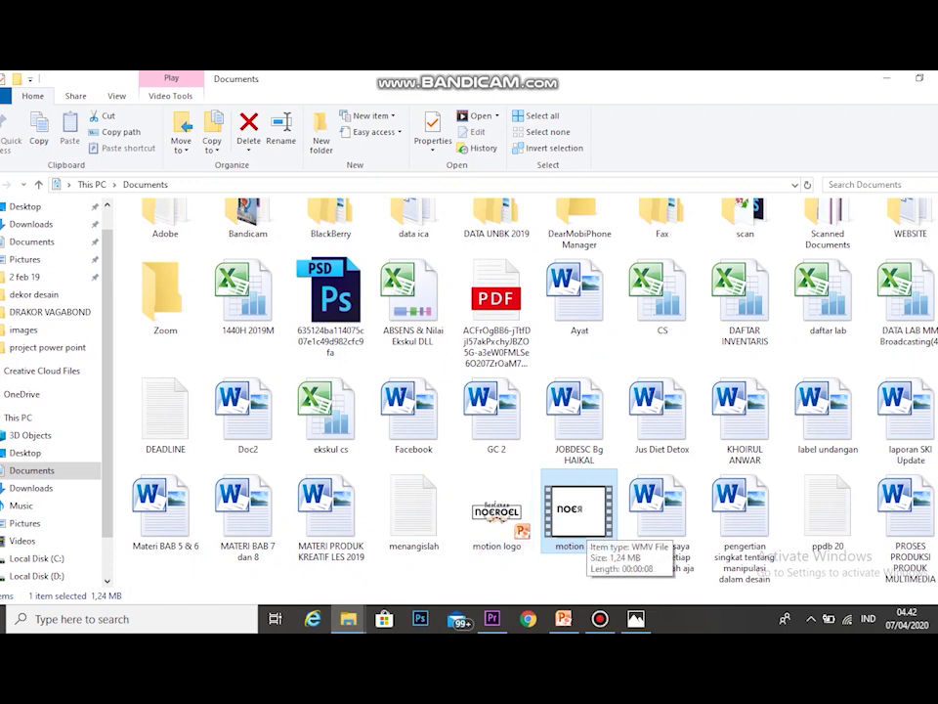
pyautogui.moveTo(582, 523); pyautogui.dragTo(348, 501)
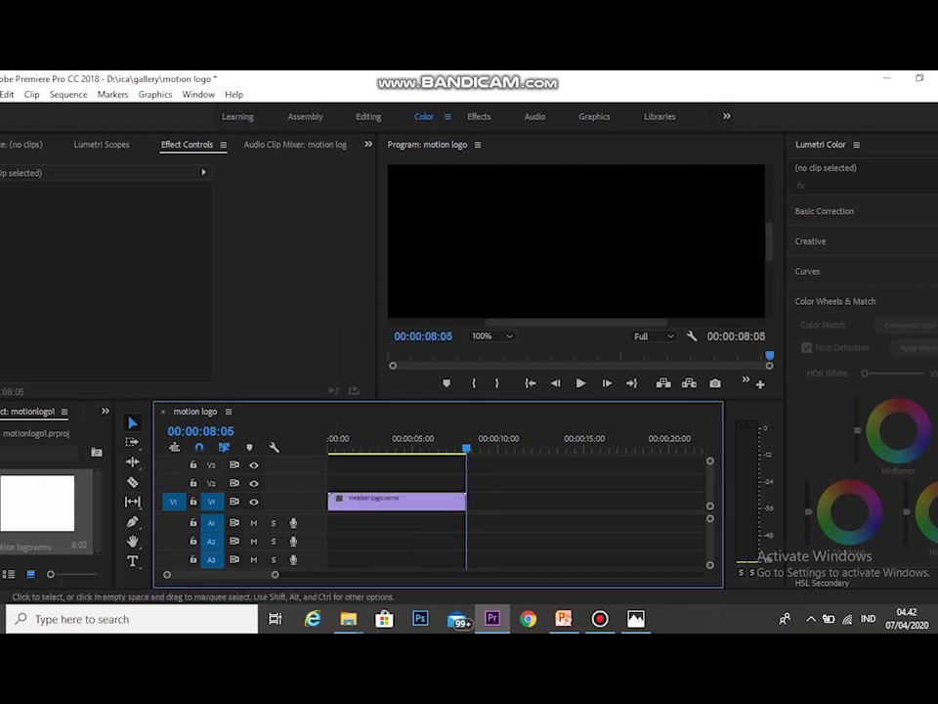
# - Add the Unstoppable.mp3 music from the Downloads folder to audio track A1 at the start of the sequence
pyautogui.moveTo(348, 619)
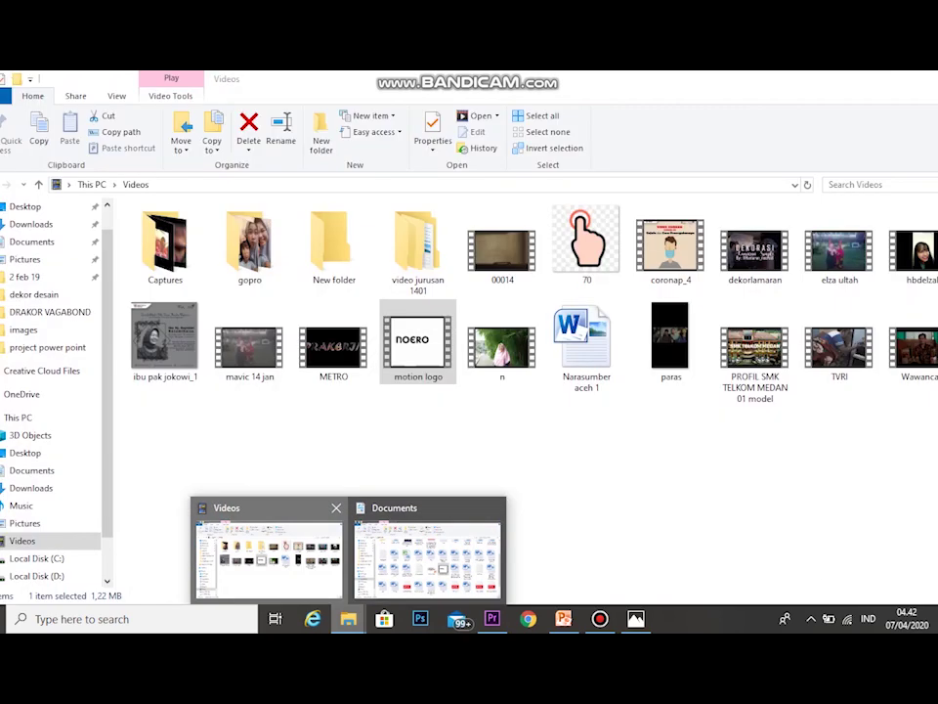
pyautogui.click(269, 557)
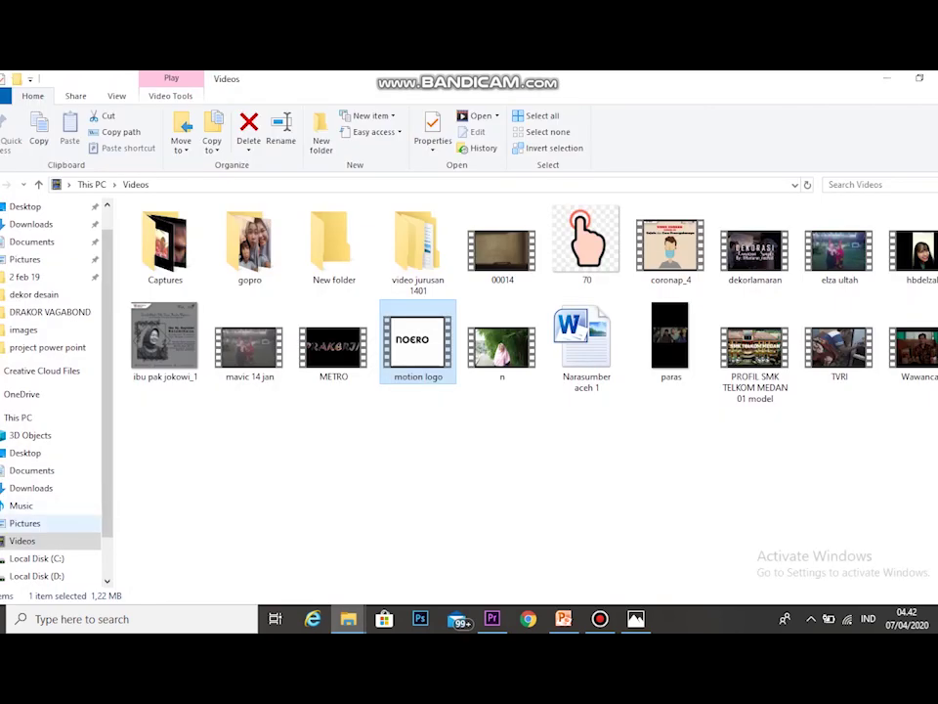
pyautogui.click(30, 487)
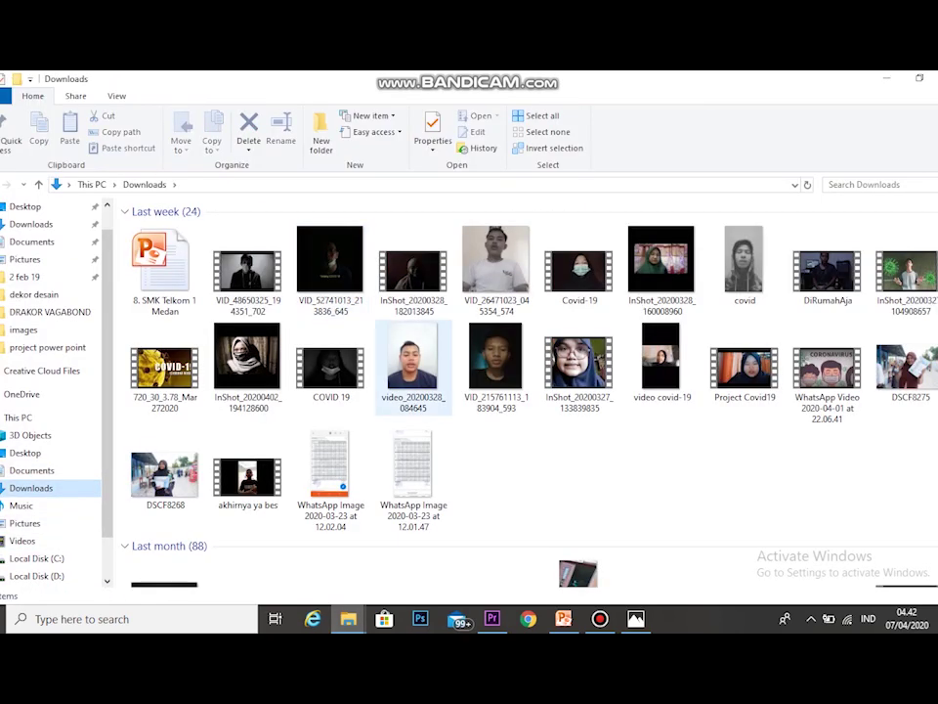
pyautogui.scroll(-3, 528, 391)
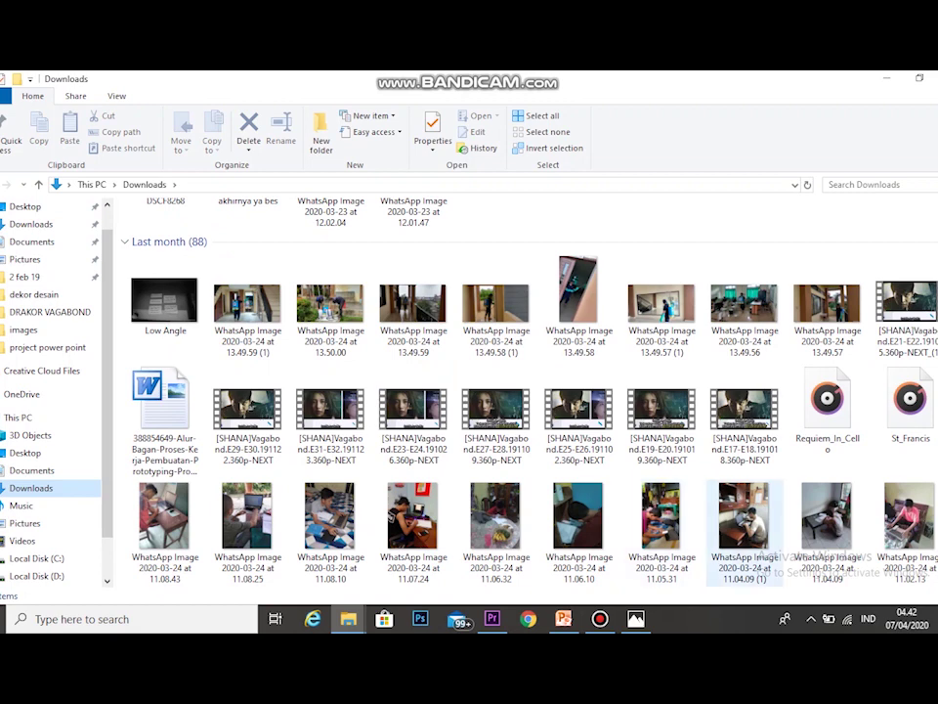
pyautogui.scroll(-2, 528, 391)
pyautogui.moveTo(413, 516); pyautogui.dragTo(322, 525)
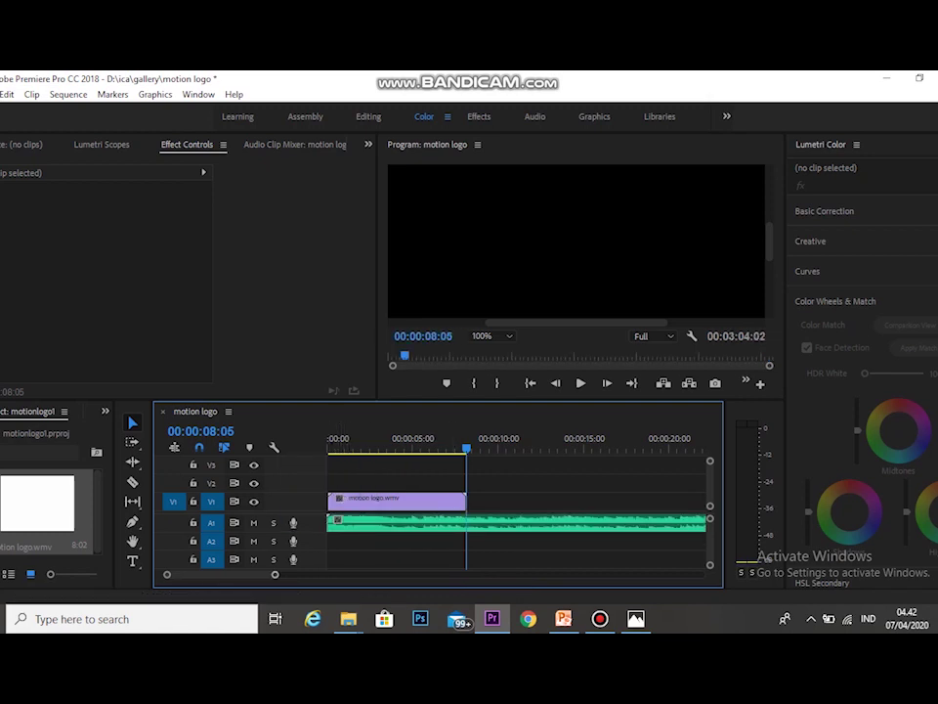
# - Play the sequence from the start to listen to the untrimmed music
pyautogui.moveTo(275, 575); pyautogui.dragTo(508, 575)
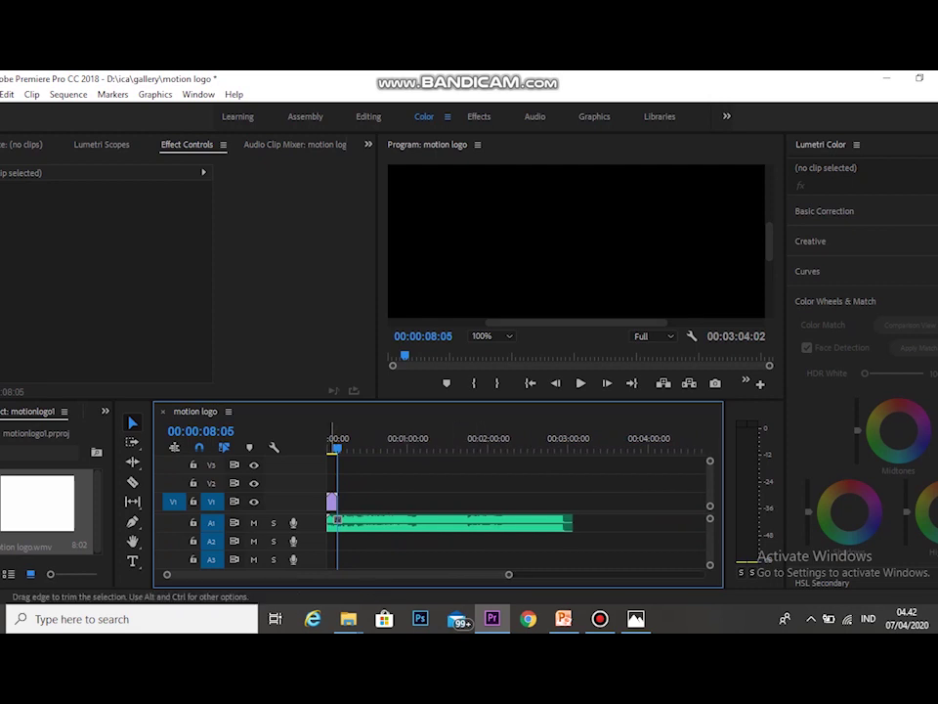
pyautogui.moveTo(336, 447); pyautogui.dragTo(326, 447)
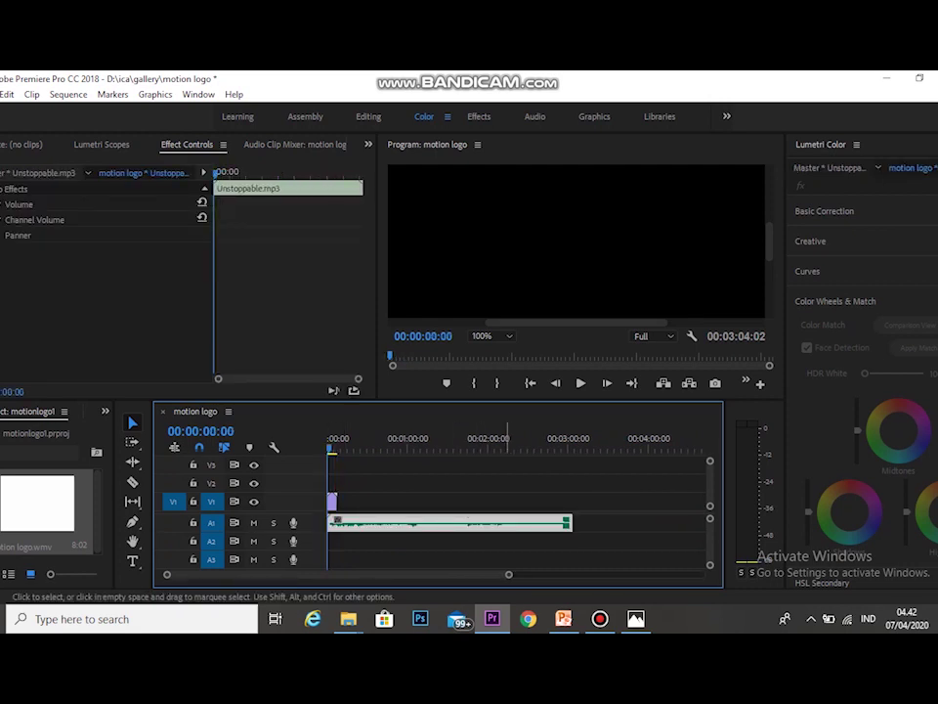
pyautogui.click(580, 383)
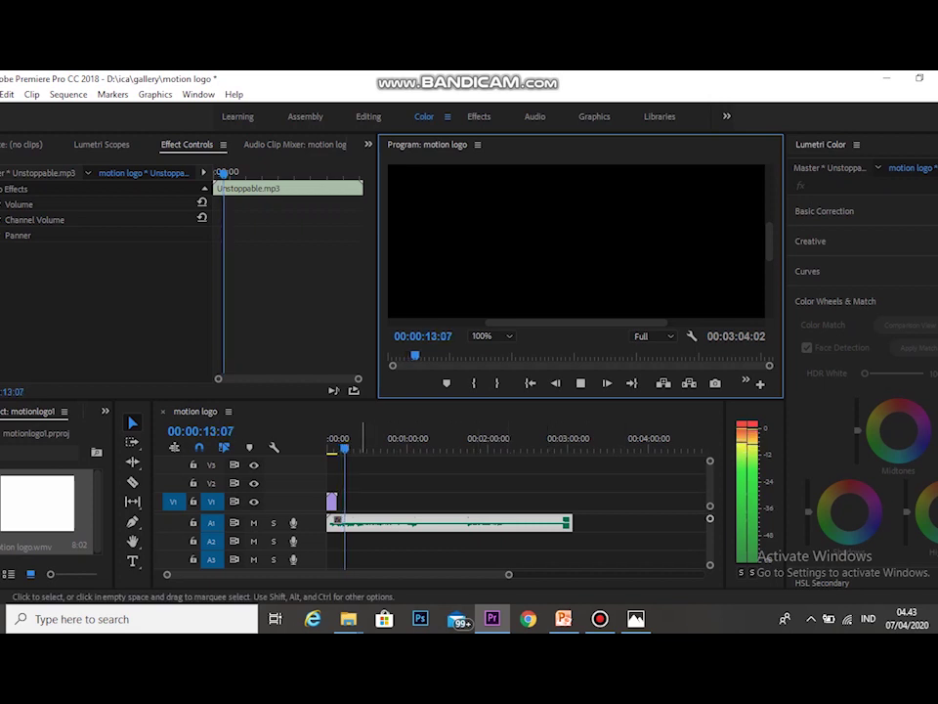
pyautogui.click(358, 437)
pyautogui.press('space')
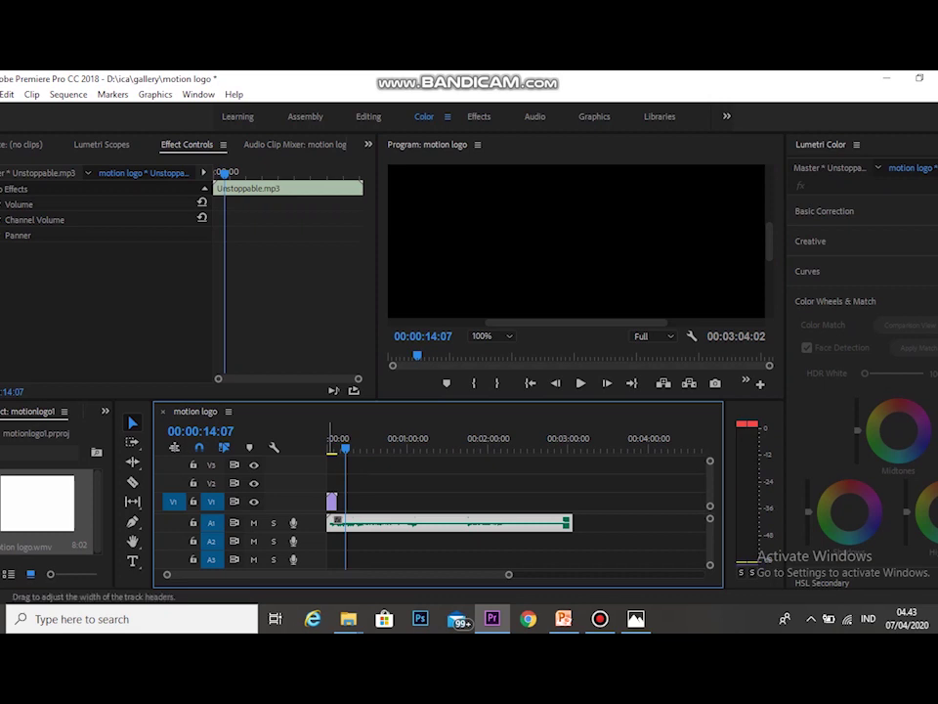
# - Trim the beginning of Unstoppable.mp3 so about 16 seconds remain, and align the clip with the start of the logo video
pyautogui.moveTo(330, 523); pyautogui.dragTo(351, 523)
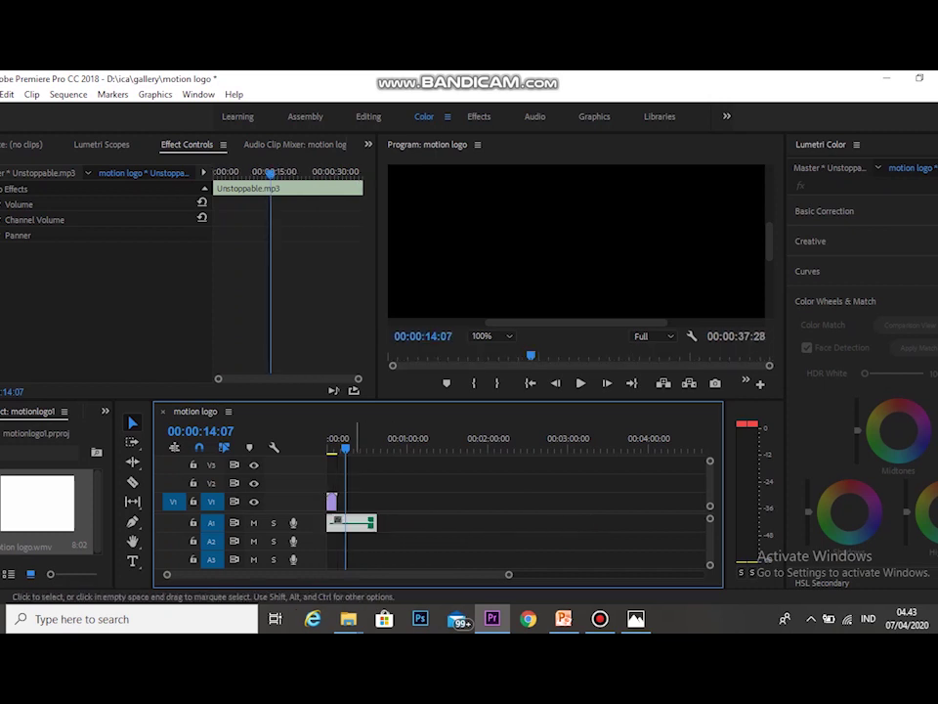
pyautogui.moveTo(508, 575); pyautogui.dragTo(289, 575)
pyautogui.press('-')
pyautogui.press('-')
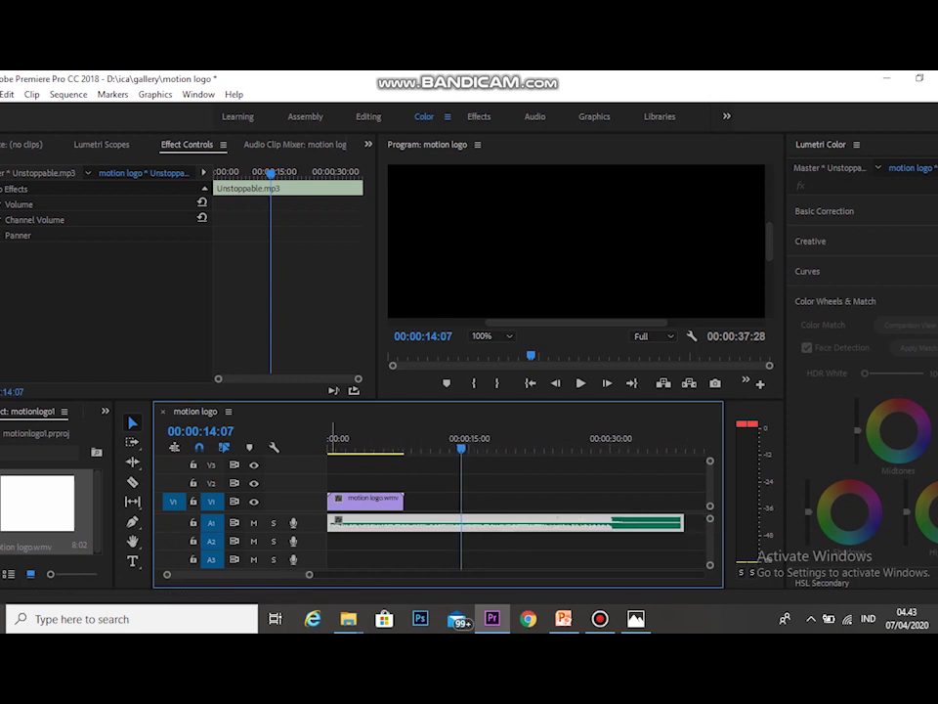
pyautogui.moveTo(329, 523); pyautogui.dragTo(351, 523)
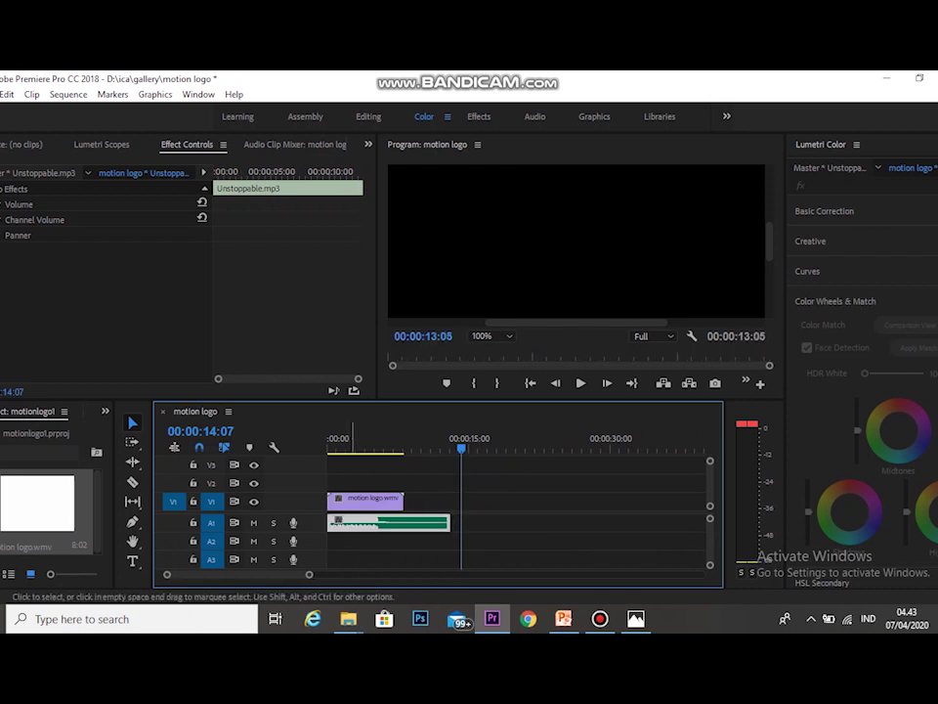
pyautogui.moveTo(462, 447); pyautogui.dragTo(405, 448)
pyautogui.moveTo(391, 523); pyautogui.dragTo(328, 523)
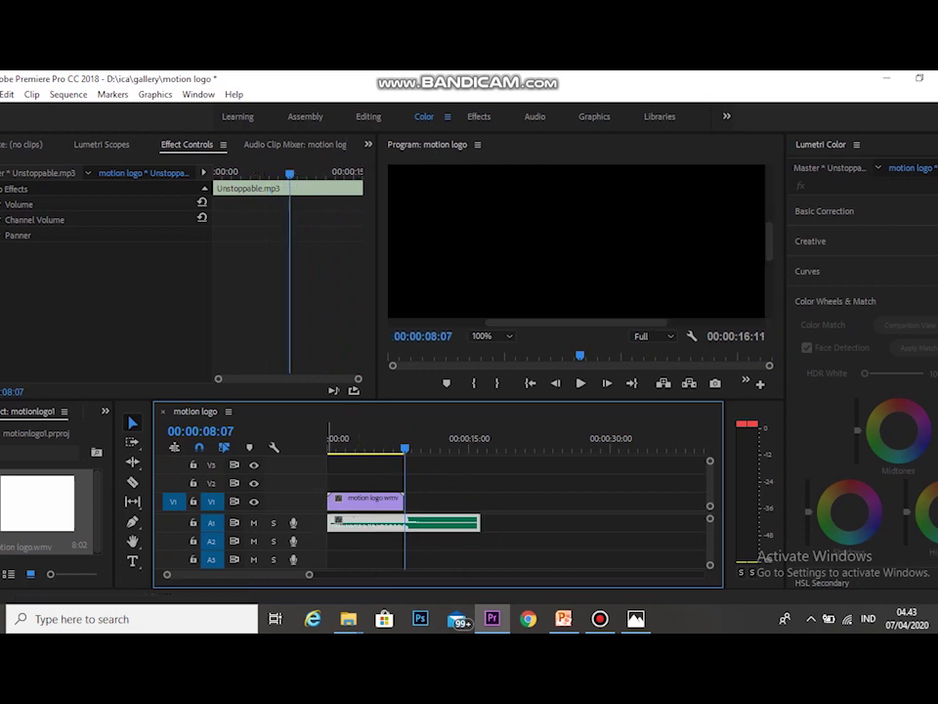
# - Play the sequence from the start to check the trimmed music against the logo video
pyautogui.moveTo(405, 447); pyautogui.dragTo(327, 448)
pyautogui.click(580, 383)
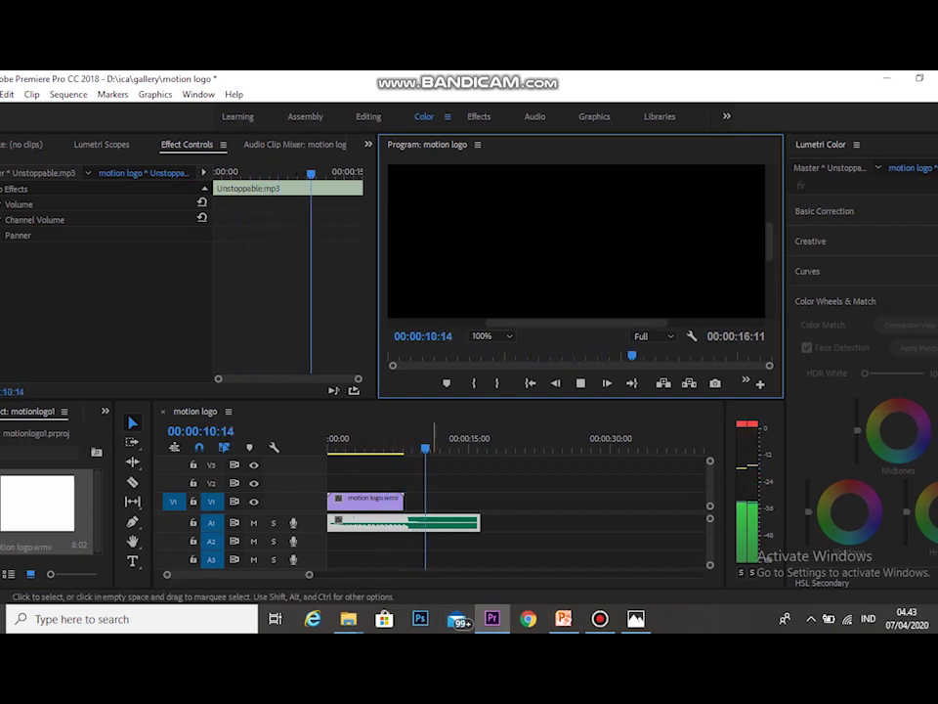
pyautogui.press('space')
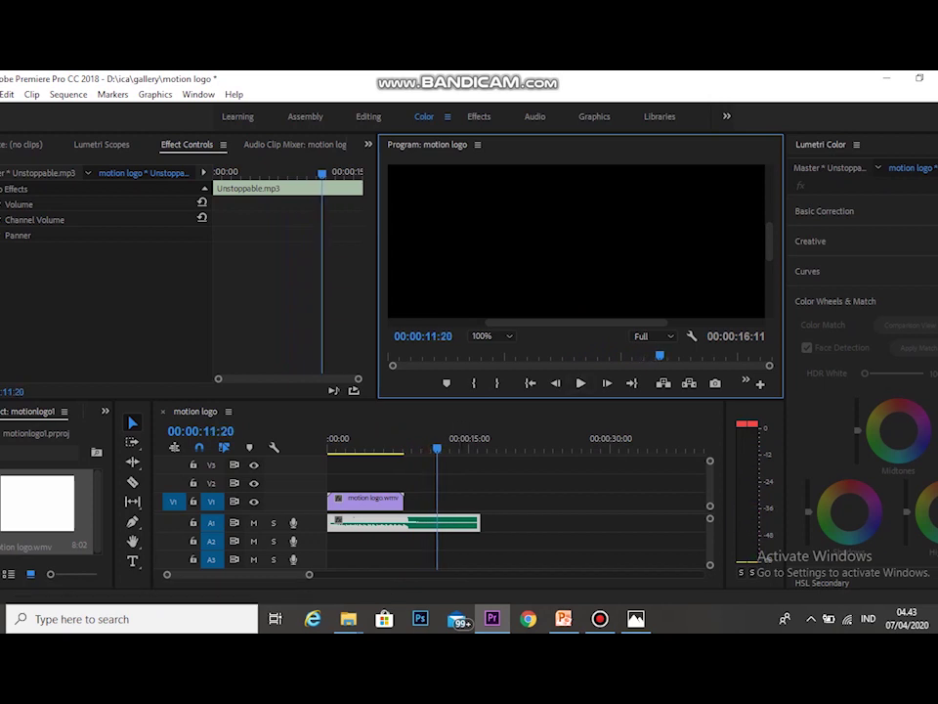
# - Mark the sequence's in point at 00:00:00:00 and its out point at 00:00:08:14, just past the logo video
pyautogui.moveTo(437, 448); pyautogui.dragTo(399, 448)
pyautogui.press('Home')
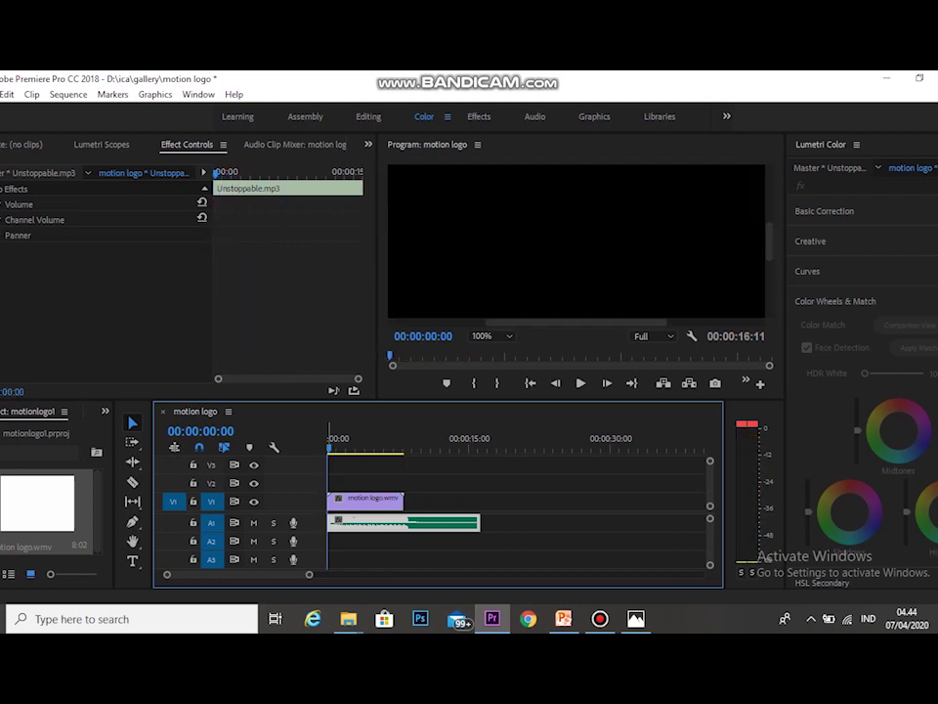
pyautogui.rightClick(329, 445)
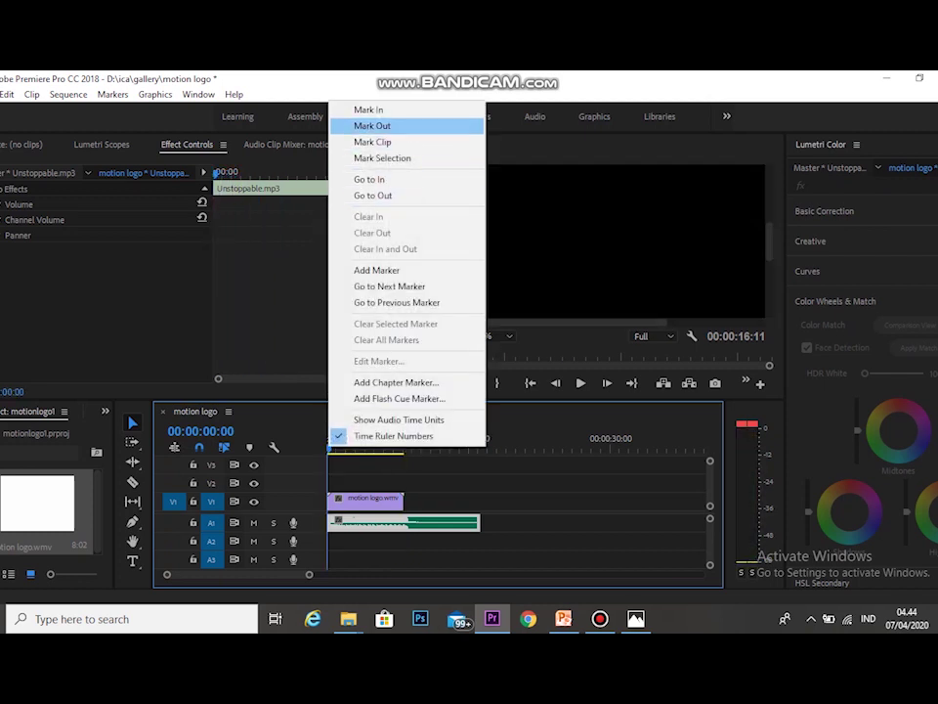
pyautogui.click(374, 125)
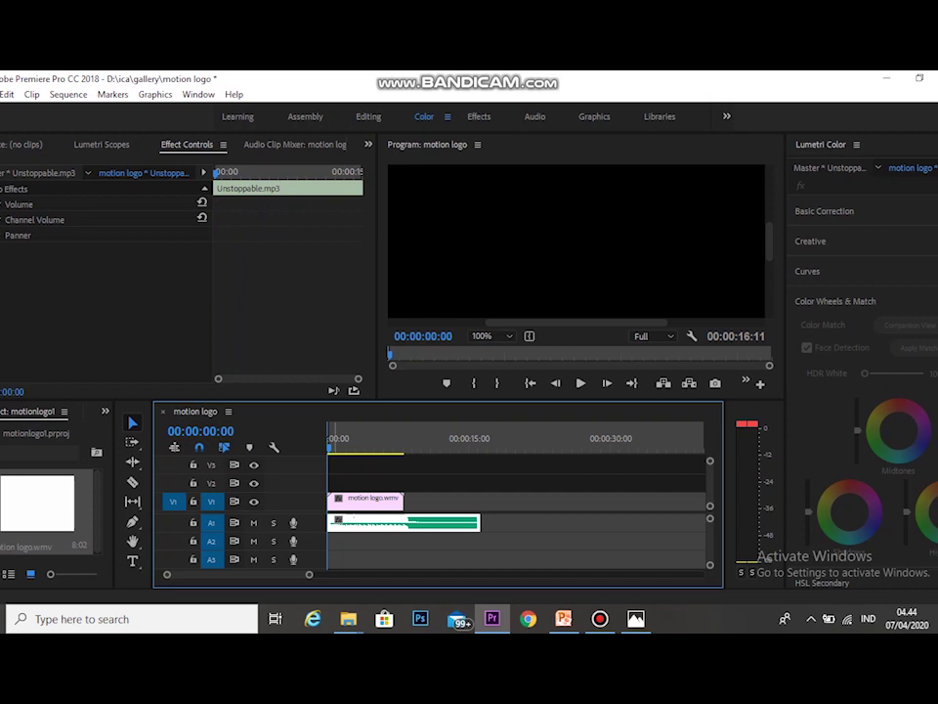
pyautogui.press('space')
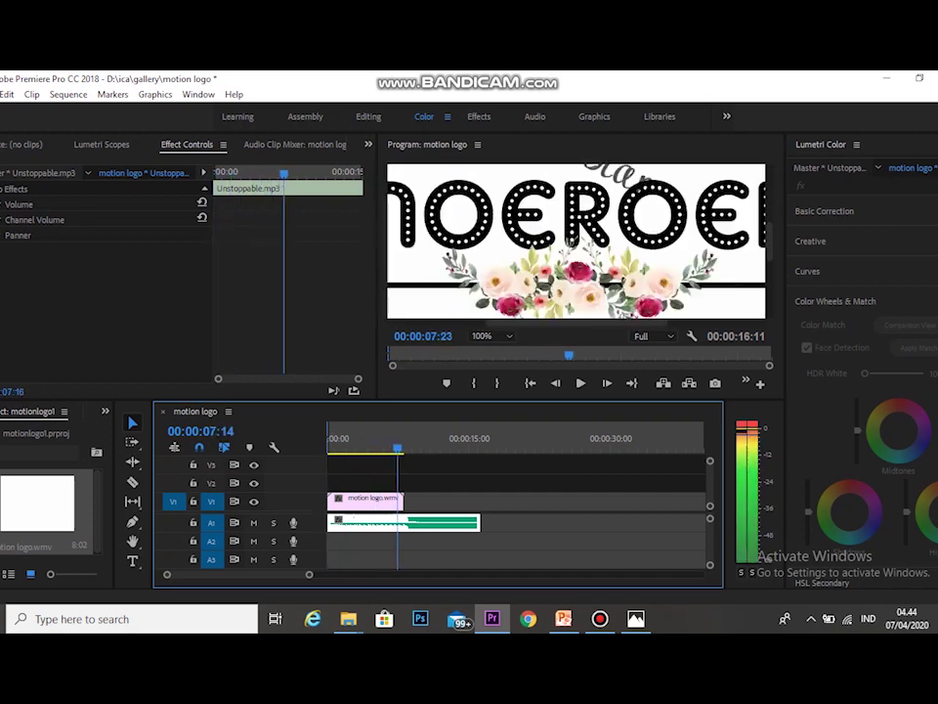
pyautogui.press('space')
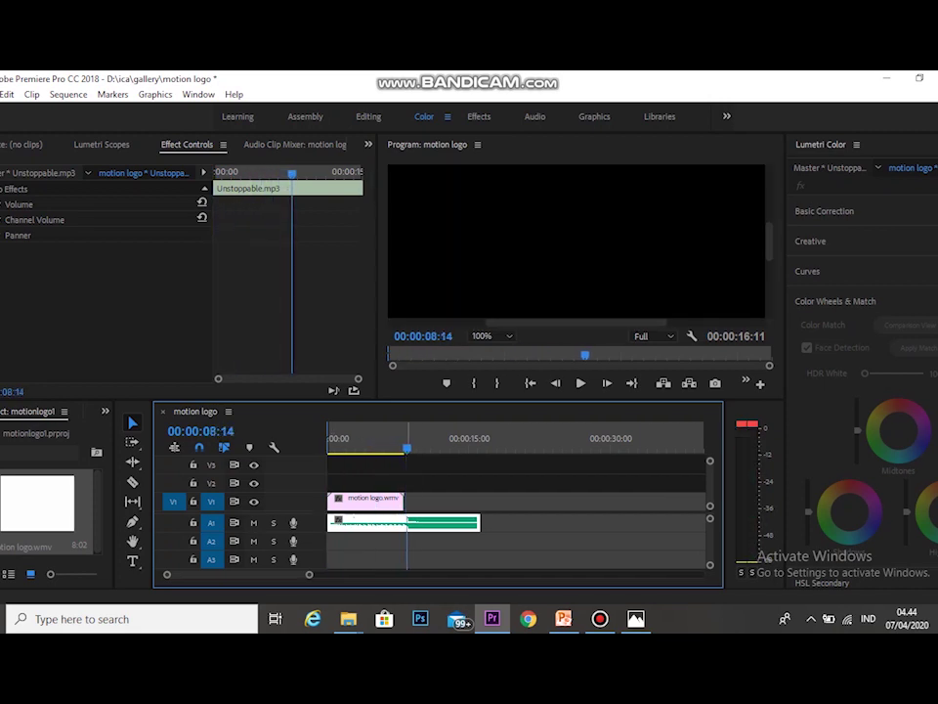
pyautogui.rightClick(409, 447)
pyautogui.click(451, 129)
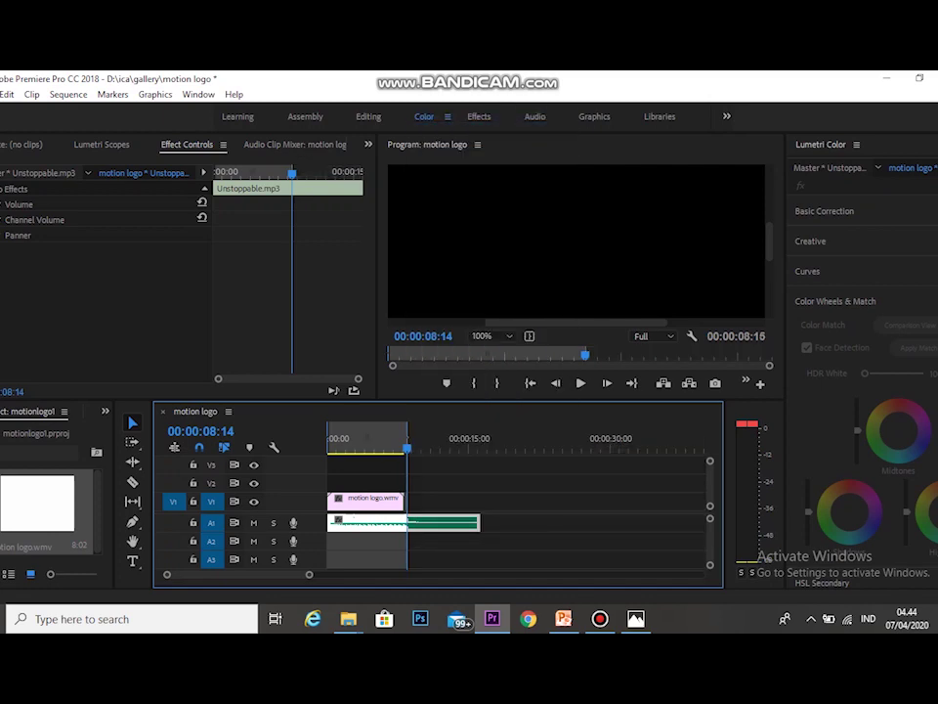
# - Open the media export settings for the sequence and choose the YouTube 720p HD preset with H.264 format
pyautogui.click(1, 94)
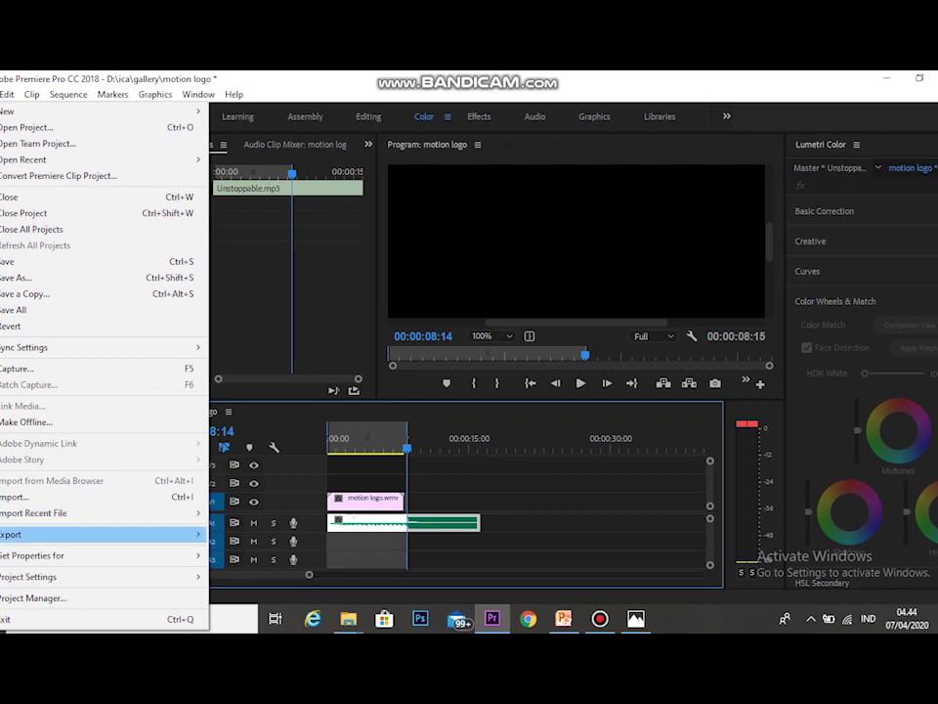
pyautogui.moveTo(39, 535)
pyautogui.press('Return')
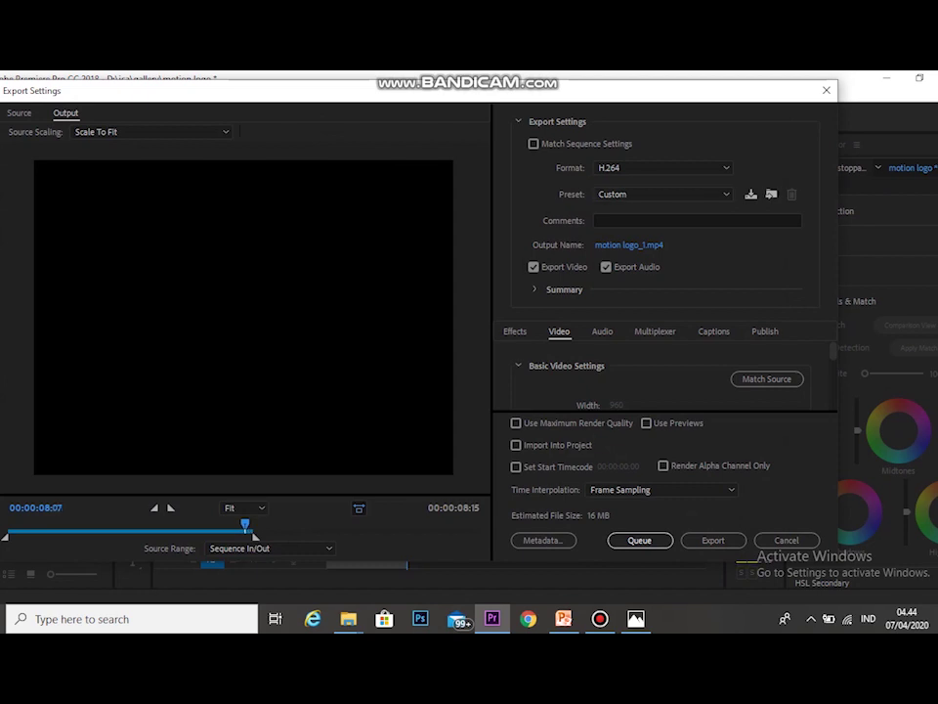
pyautogui.click(664, 194)
pyautogui.click(624, 210)
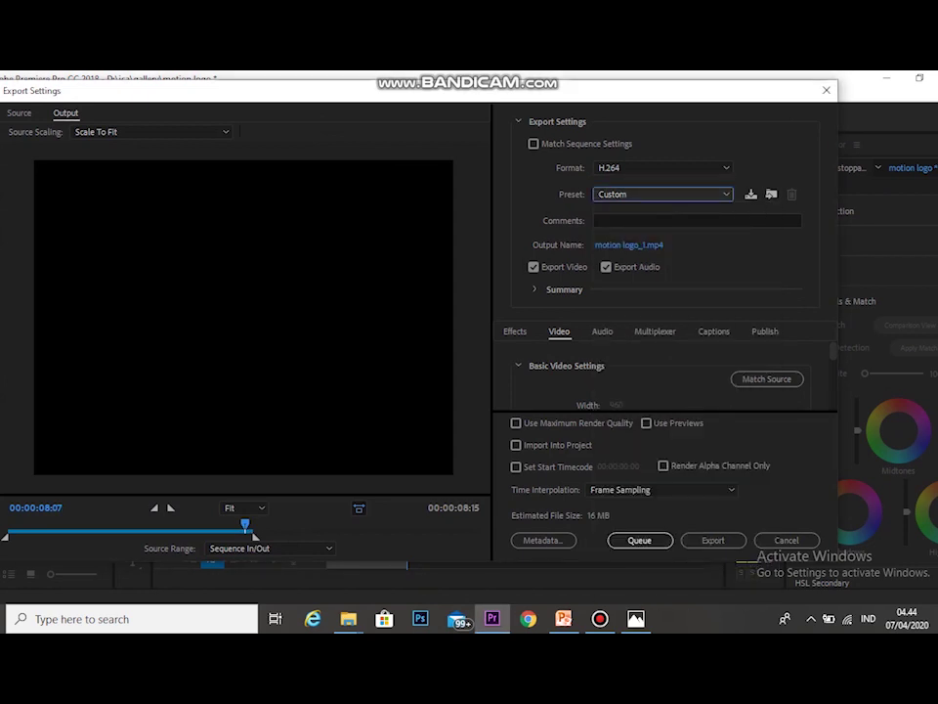
pyautogui.click(664, 193)
pyautogui.scroll(-3, 684, 422)
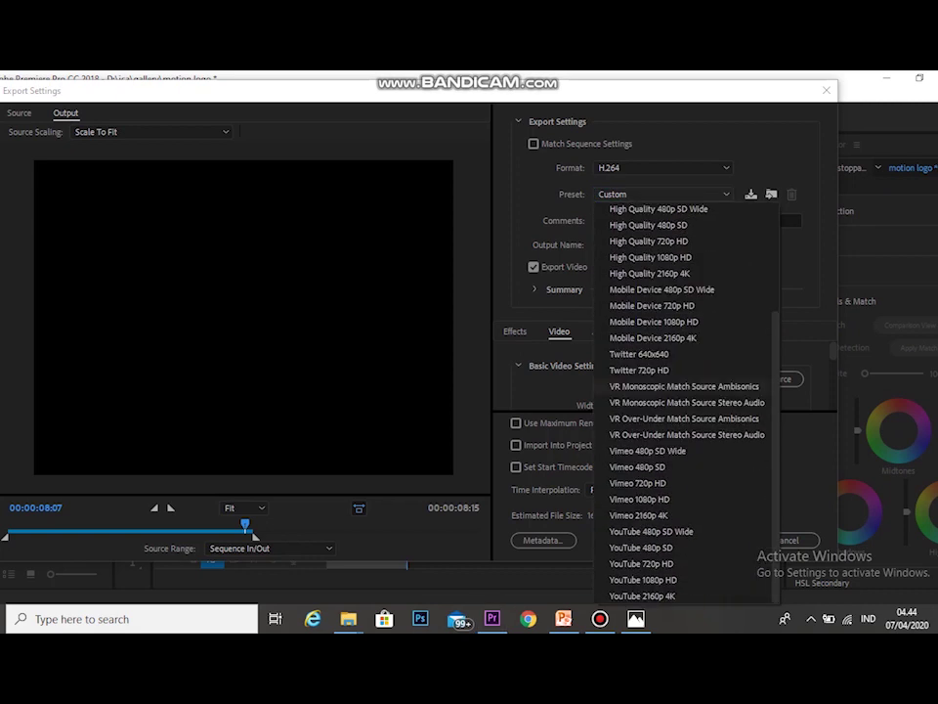
pyautogui.click(641, 564)
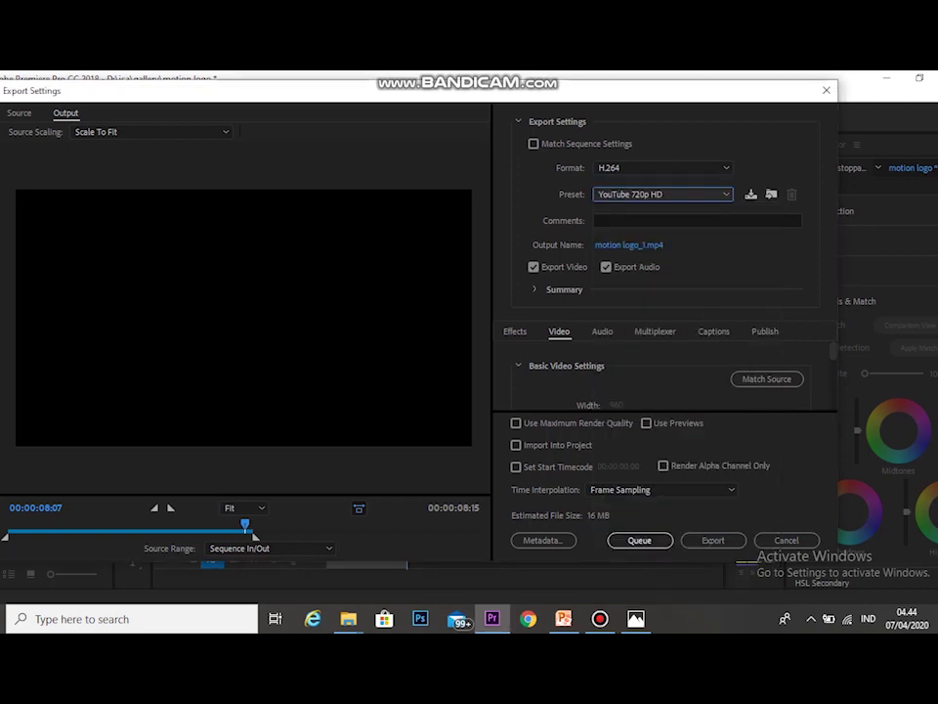
# - Preview the frame at 00:00:08:04 and match the export's video settings to the source
pyautogui.moveTo(245, 525)
pyautogui.mouseDown()
pyautogui.moveTo(234, 526)
pyautogui.moveTo(242, 525)
pyautogui.mouseUp()
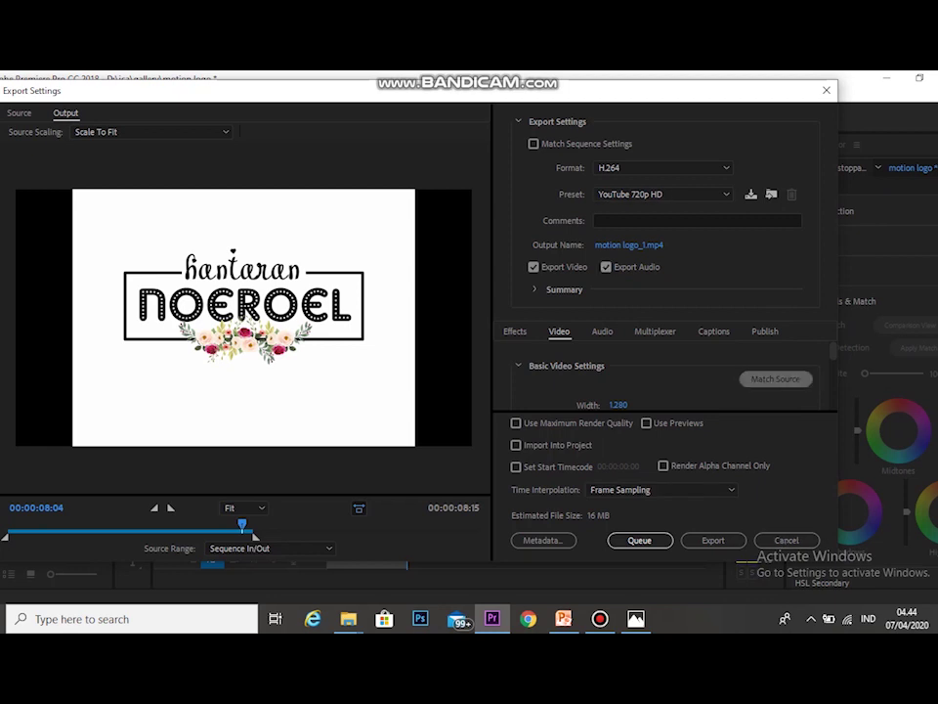
pyautogui.click(776, 379)
pyautogui.scroll(-5, 776, 380)
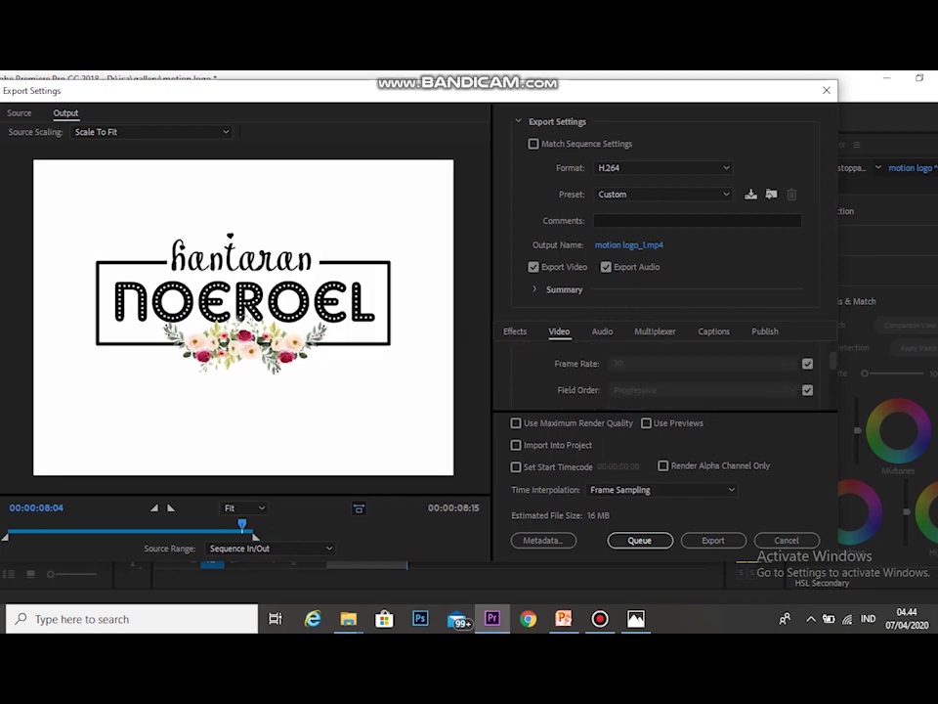
pyautogui.scroll(-3, 665, 376)
pyautogui.scroll(-1, 665, 366)
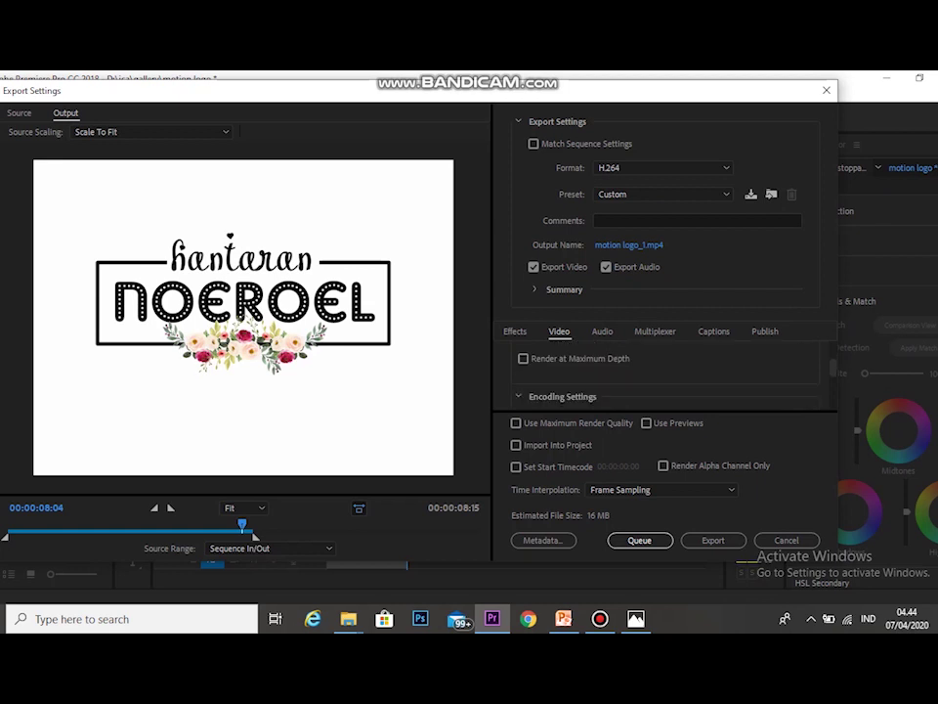
# - Stop matching the encoding profile to the source, set it to High, and export the sequence as motion logo_1.mp4
pyautogui.scroll(-2, 665, 371)
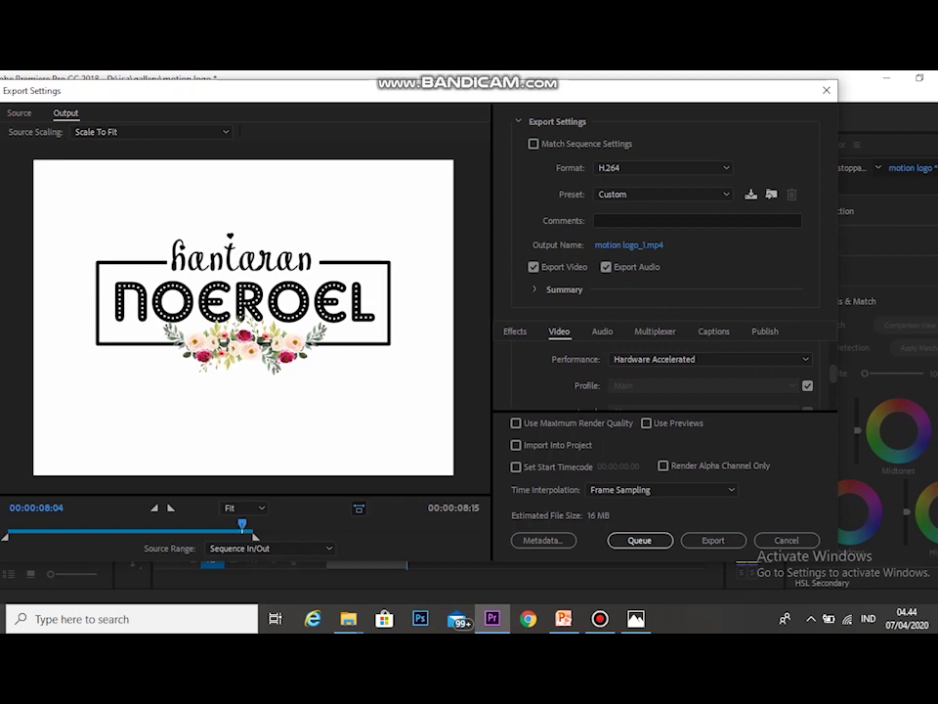
pyautogui.scroll(1, 665, 371)
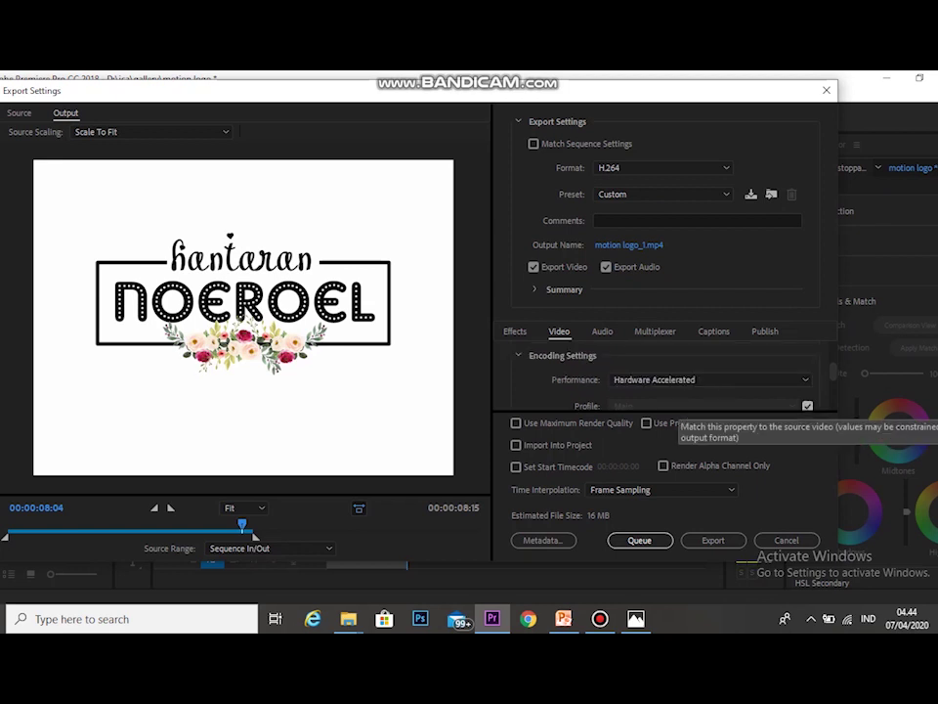
pyautogui.click(808, 406)
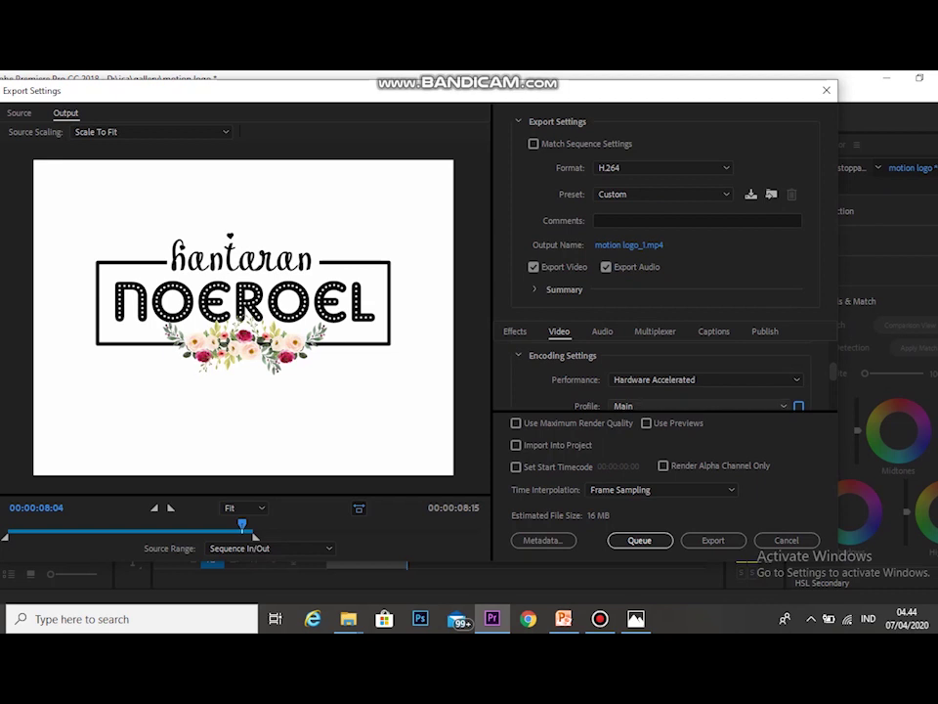
pyautogui.click(699, 406)
pyautogui.click(633, 454)
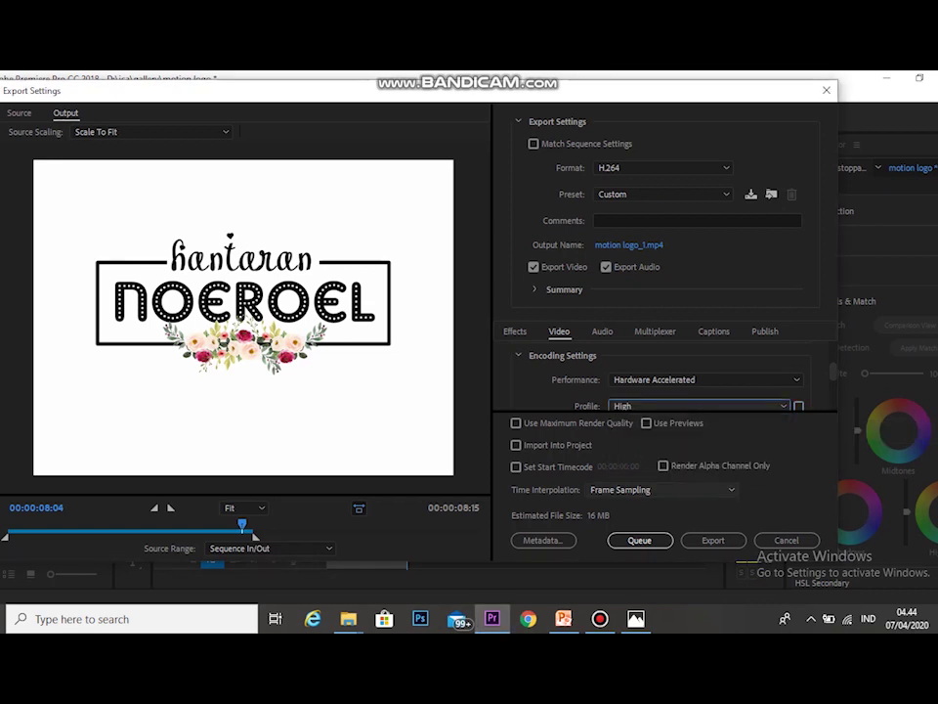
pyautogui.click(712, 540)
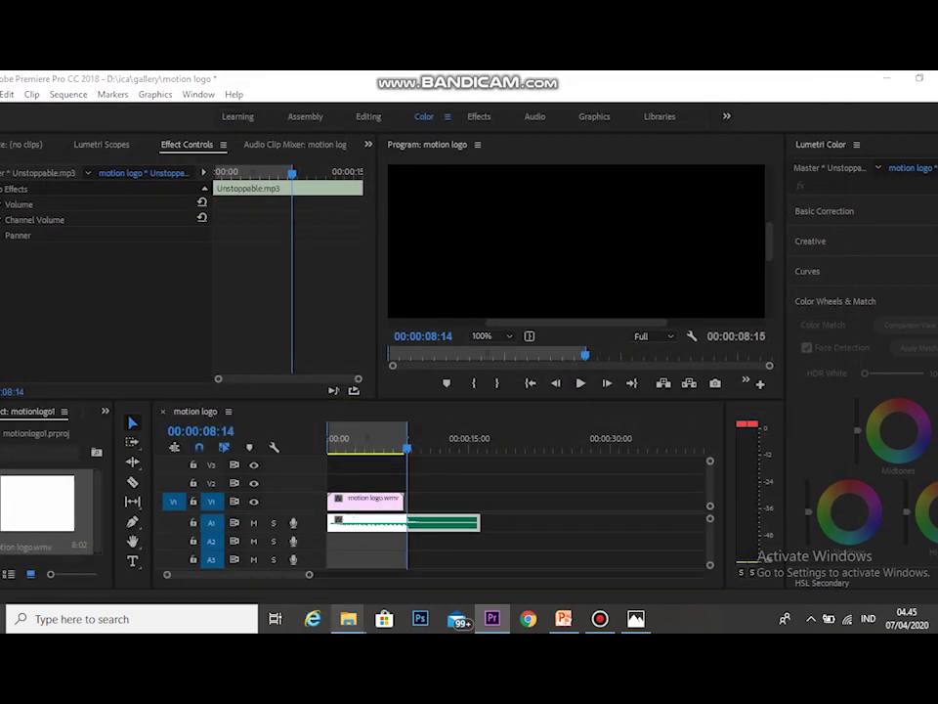
# - Switch to File Explorer, go to the Videos folder, and open the motion logo video for playback
pyautogui.moveTo(348, 619)
pyautogui.click(269, 557)
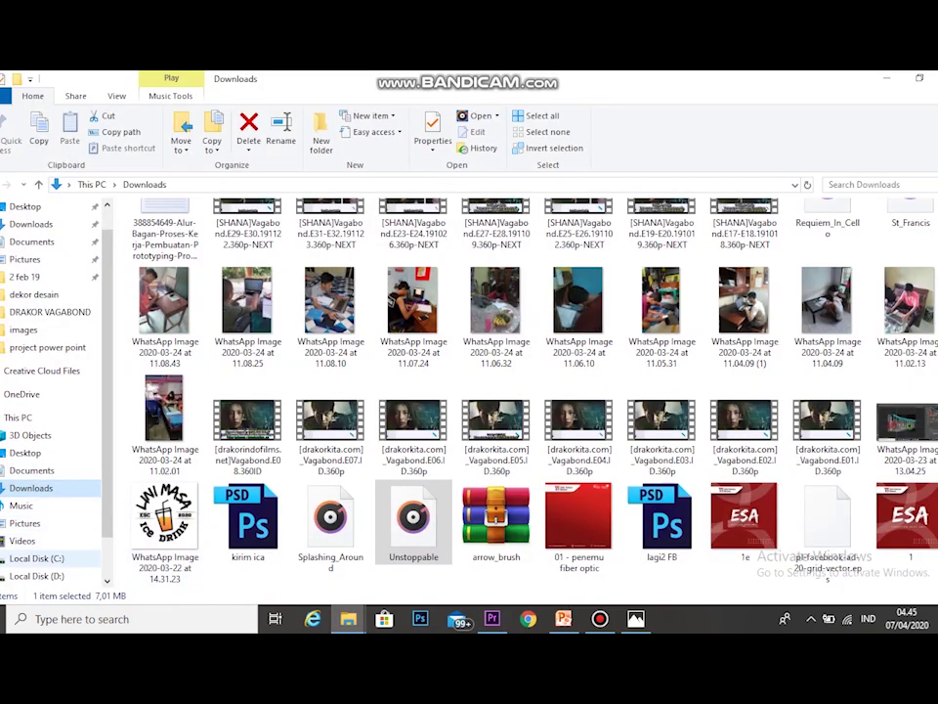
pyautogui.click(37, 558)
pyautogui.click(23, 541)
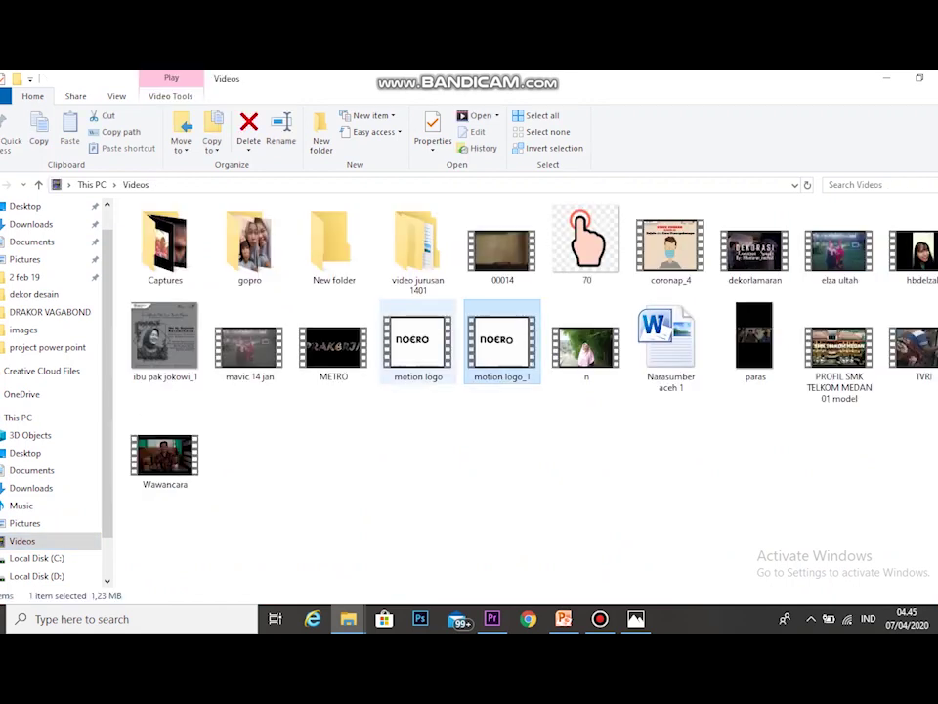
pyautogui.doubleClick(418, 342)
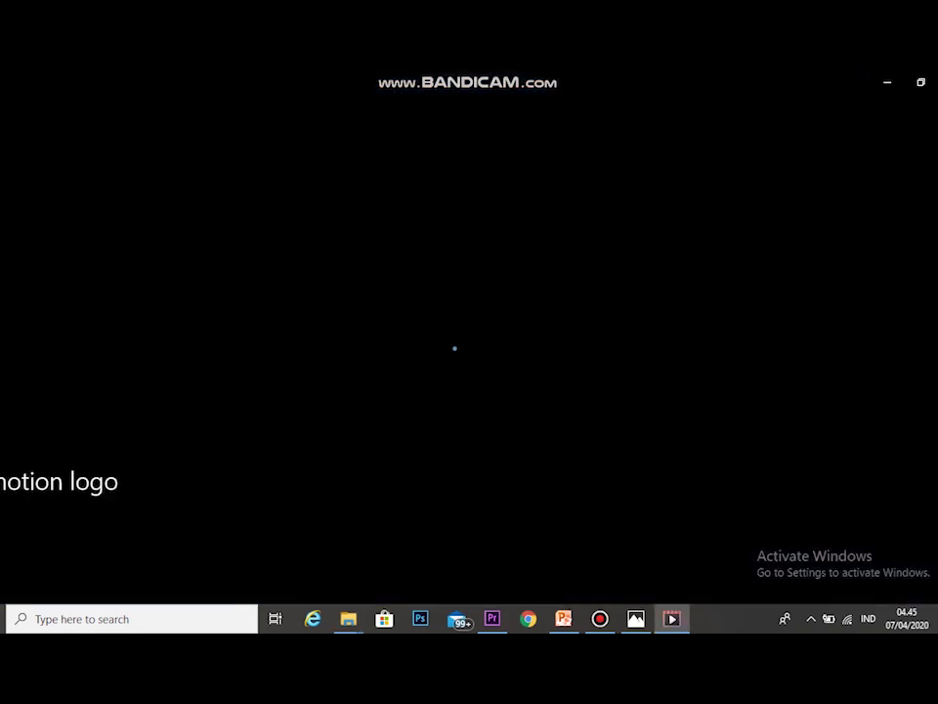